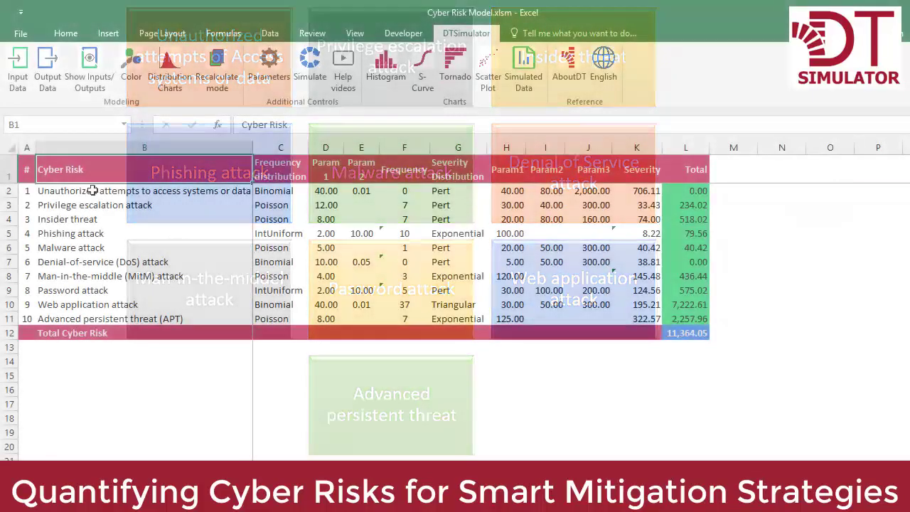
Display the DTPoisson preview for Insider threat frequency (lambda 8, mean 8, std. dev. 2.83).
left_click(404, 147)
left_click(635, 144, "ctrl")
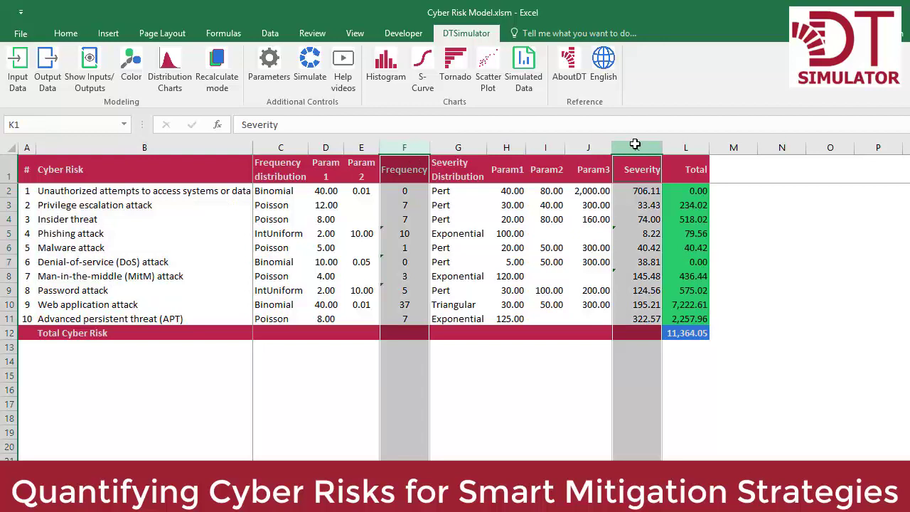
left_click(905, 169)
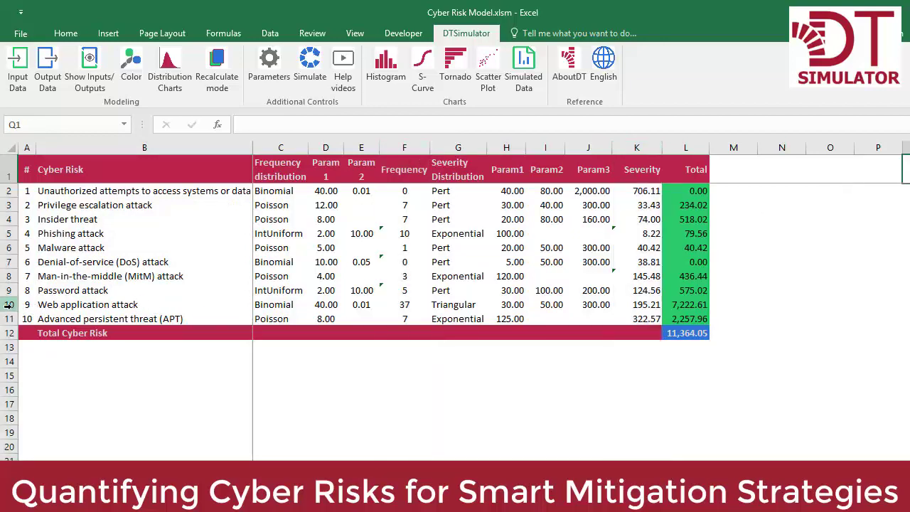
left_click(8, 219)
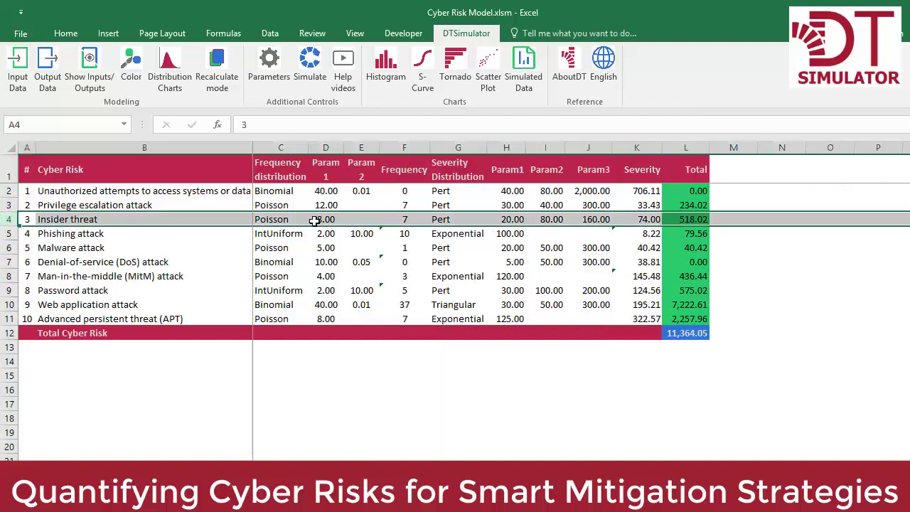
left_click(273, 218)
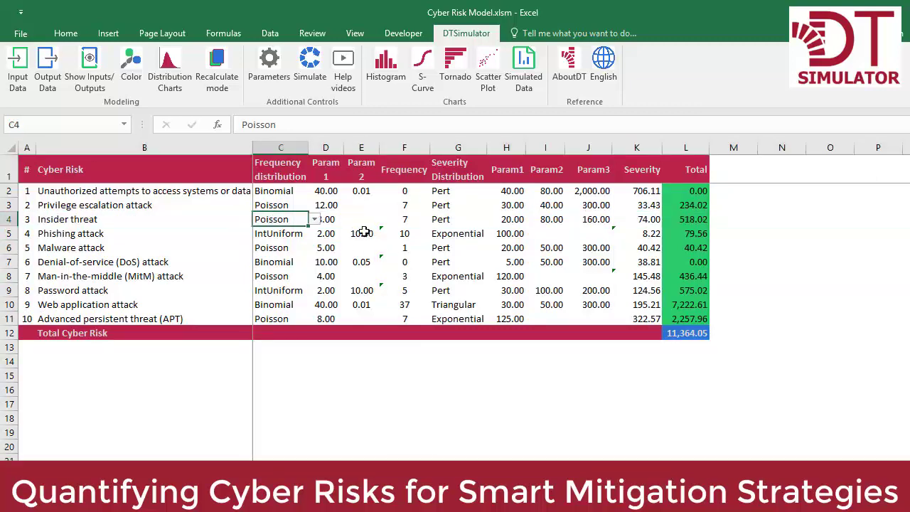
key("Right")
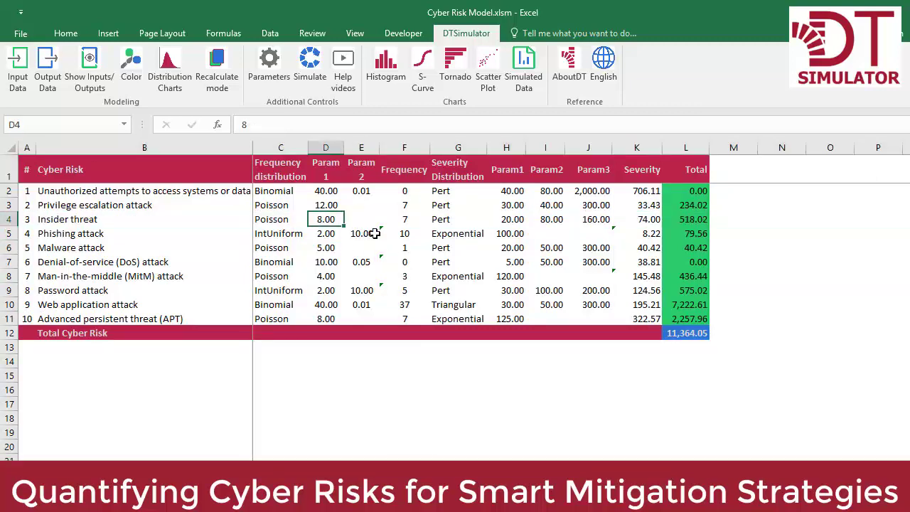
left_click(406, 222)
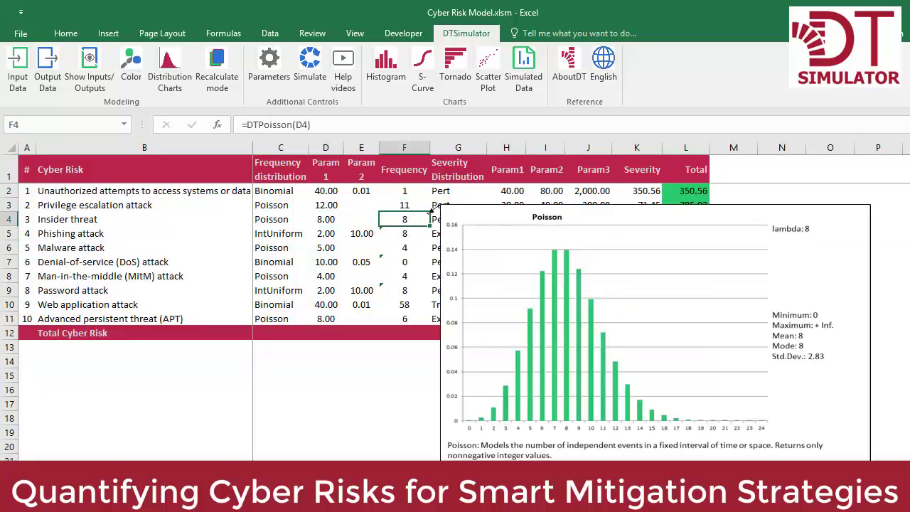
Recalculate the sheet five times with F9 to resample values, leaving Total Cyber Risk at 9,356.87.
left_click(223, 33)
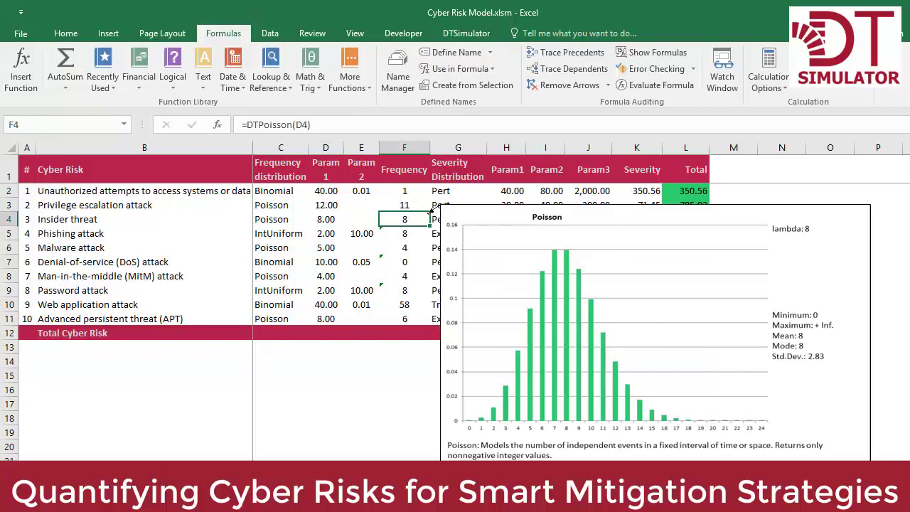
key("F9")
key("F9")
key("F9")
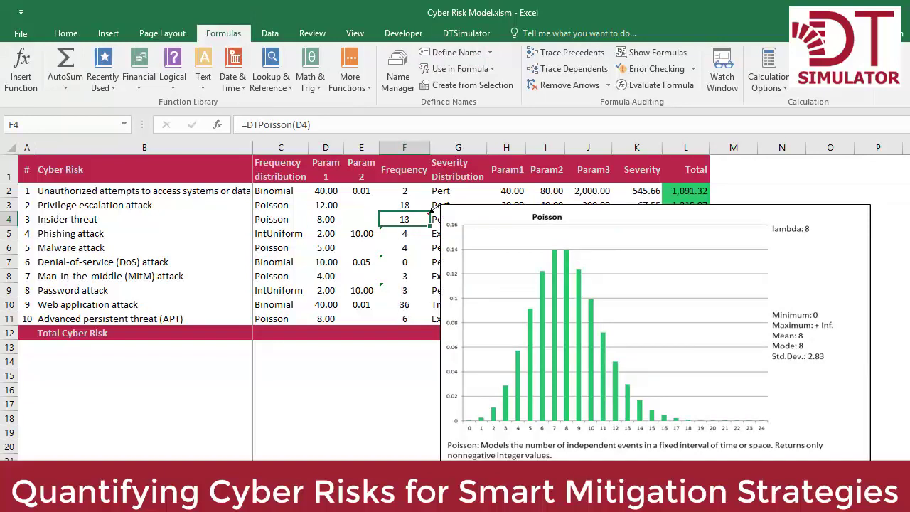
key("F9")
key("F9")
key("F9")
key("F9")
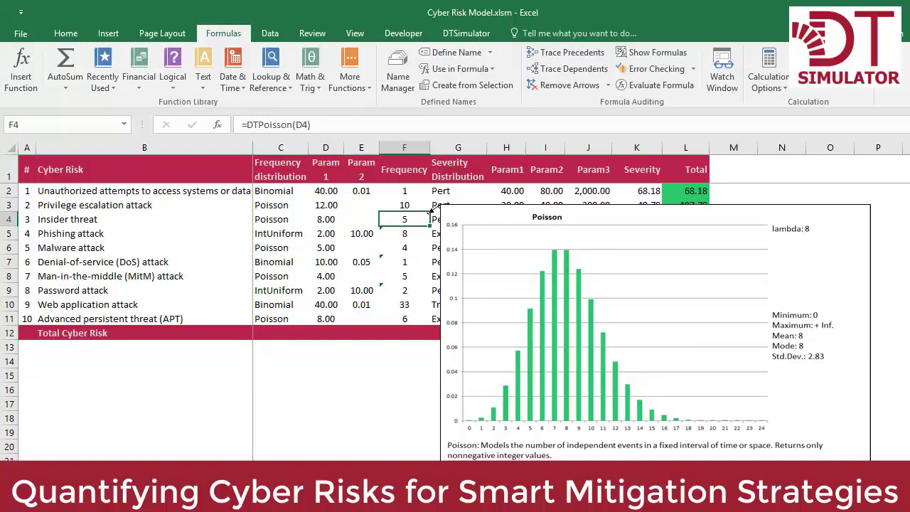
key("F9")
key("F9")
key("F9")
key("F9")
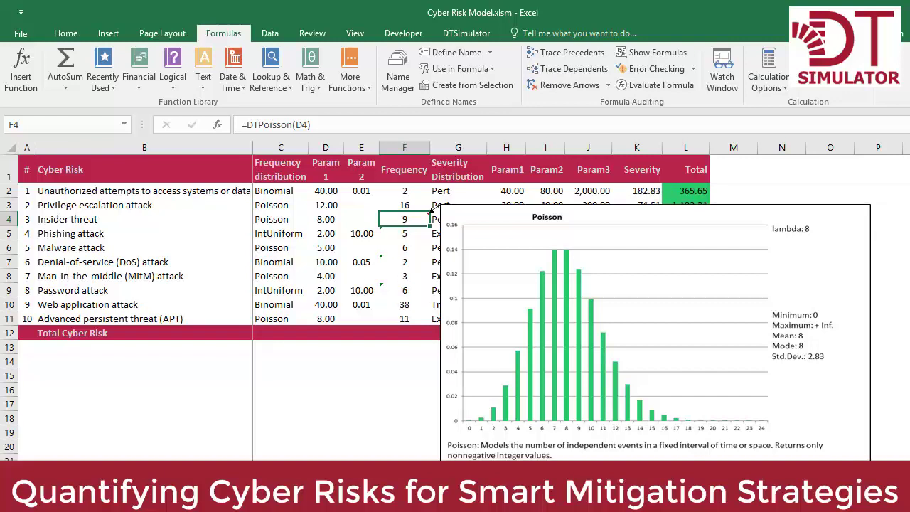
key("F9")
key("F9")
key("F9")
key("F9")
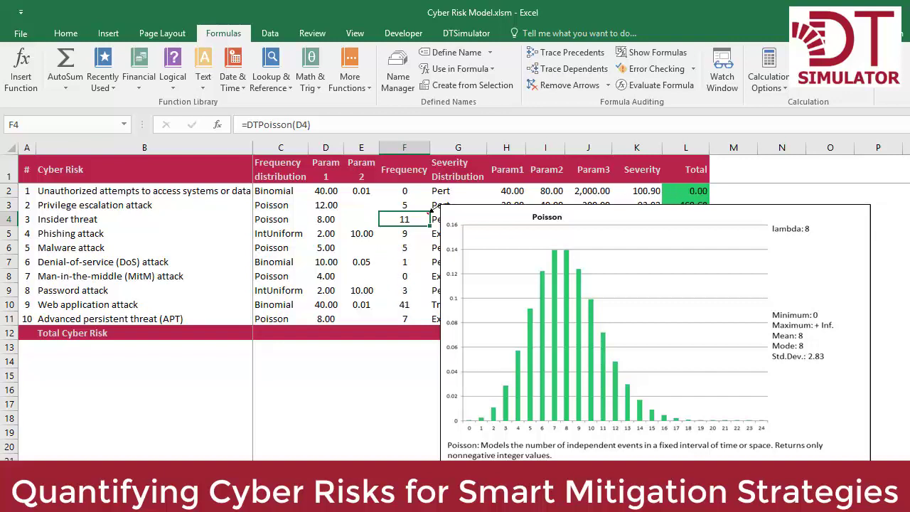
key("F9")
key("F9")
key("F9")
key("F9")
key("F9")
key("F9")
key("F9")
key("Right")
key("Right")
key("Right")
key("Right")
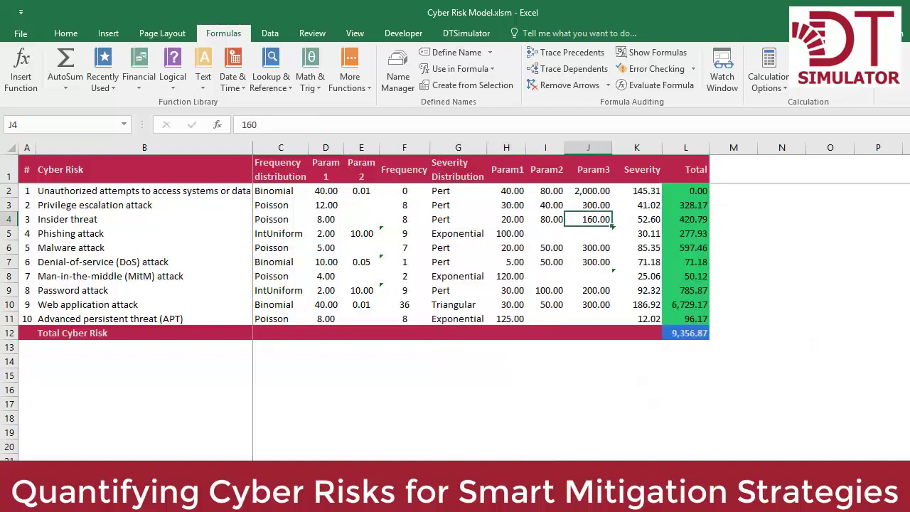
Resample and review the Insider threat severity parameters and its Pert preview, maximum 160.
key("Right")
key("F9")
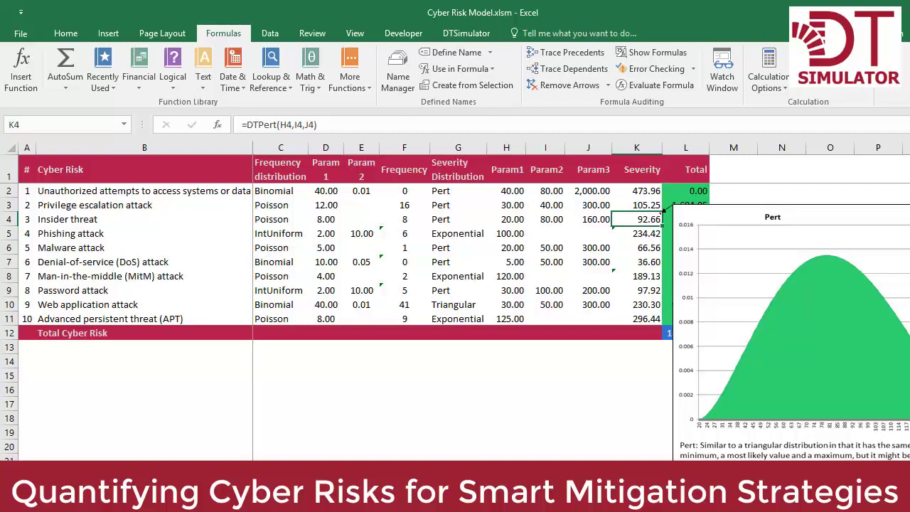
scroll(582, 301, "right", 4)
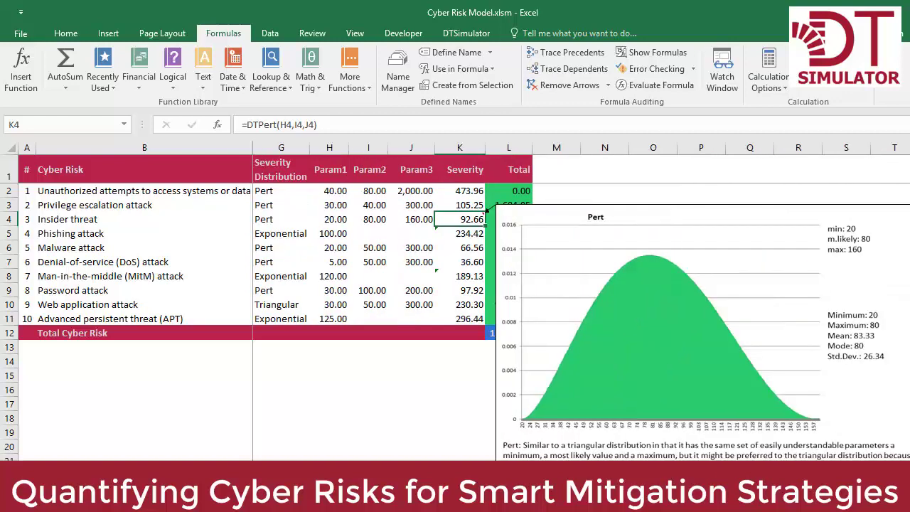
left_click(327, 220)
left_click(371, 220)
left_click(419, 221)
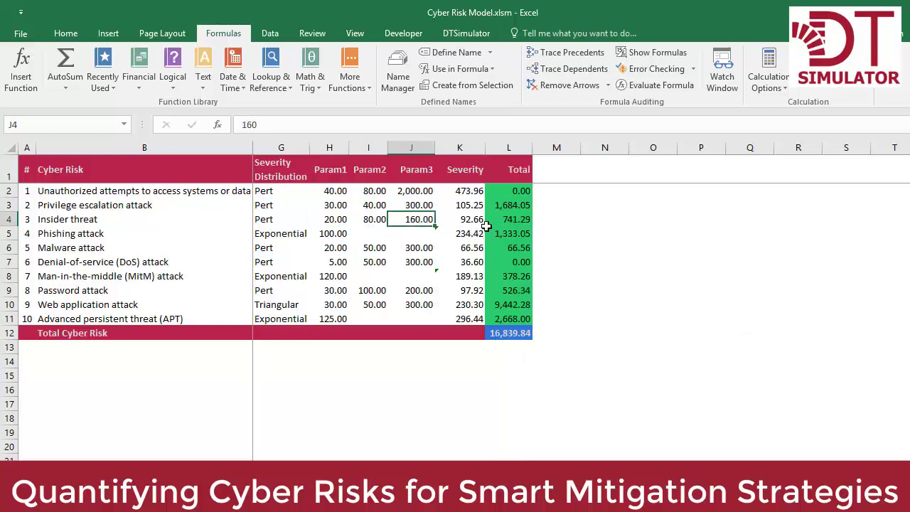
left_click(480, 220)
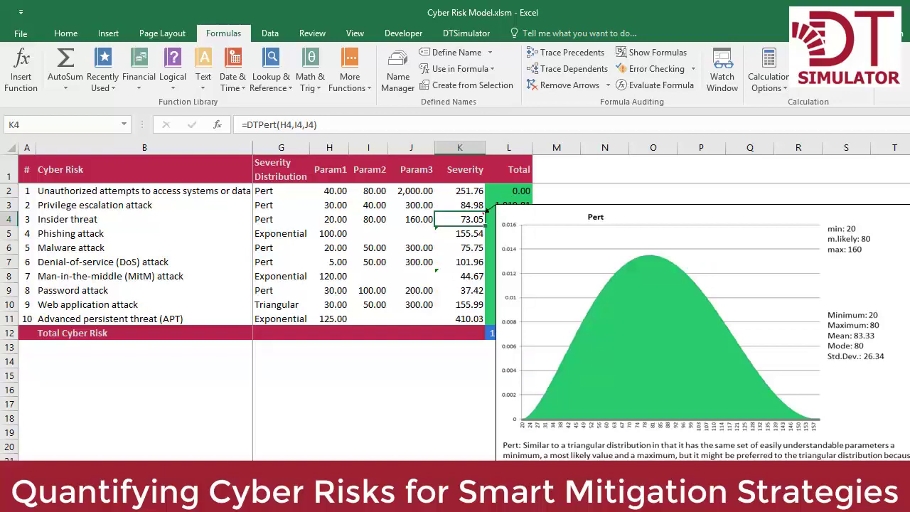
Show the Triangular severity preview for Web application attack.
left_click(461, 306)
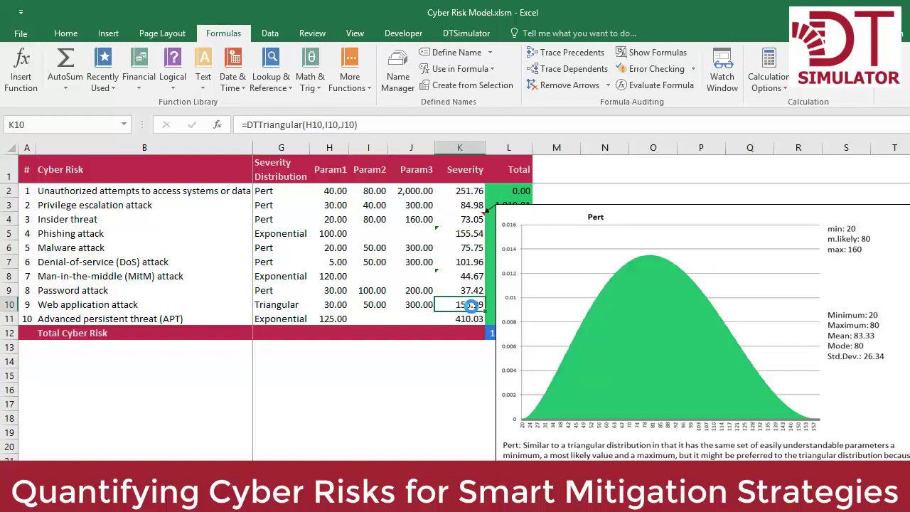
scroll(455, 324, "down", 3)
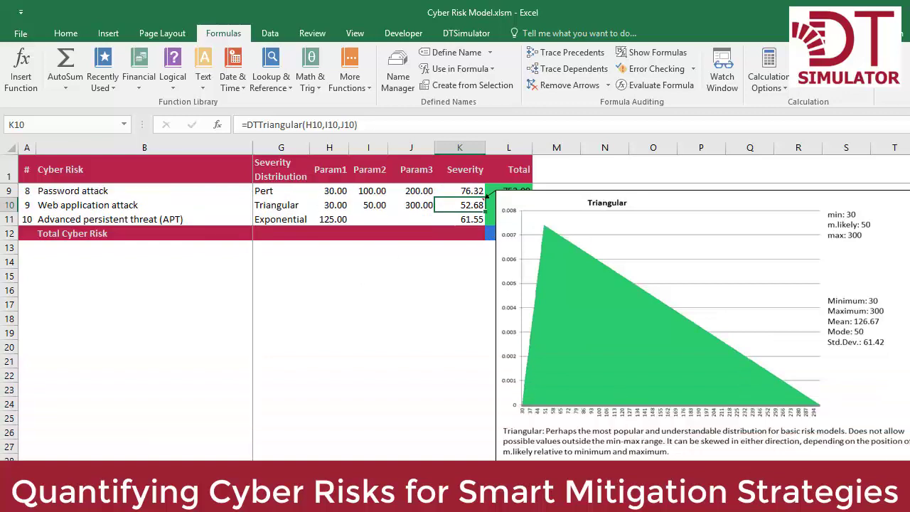
scroll(513, 237, "up", 3)
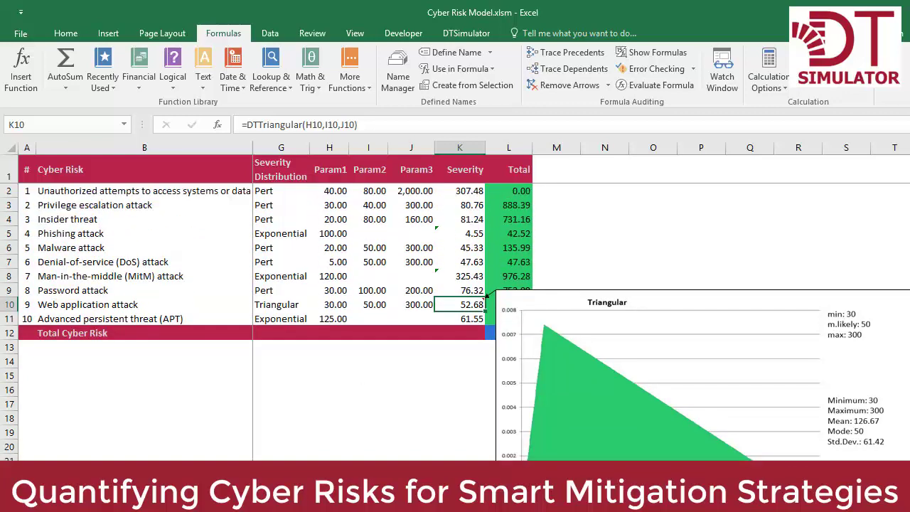
Recheck the Insider threat severity parameters 20, 80, 160 and its Pert preview.
left_click(471, 217)
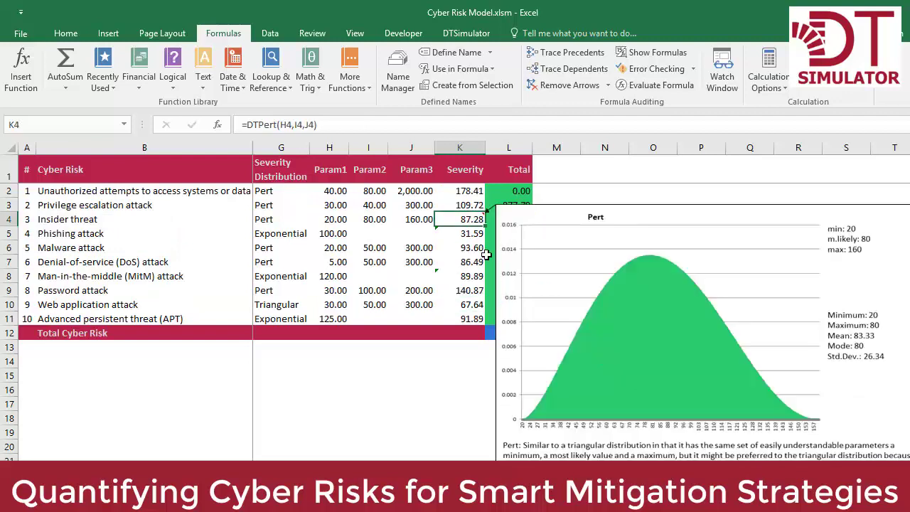
left_click(332, 226)
left_click(383, 224)
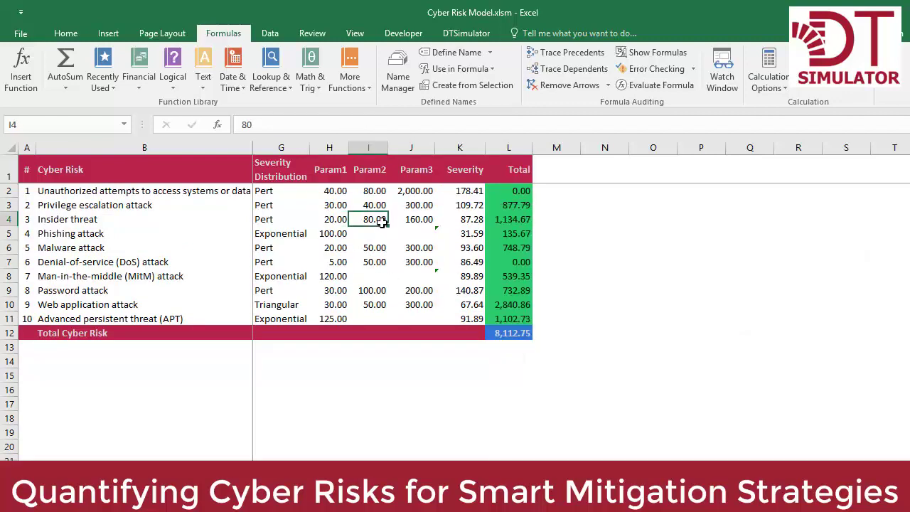
left_click(425, 223)
left_click(481, 226)
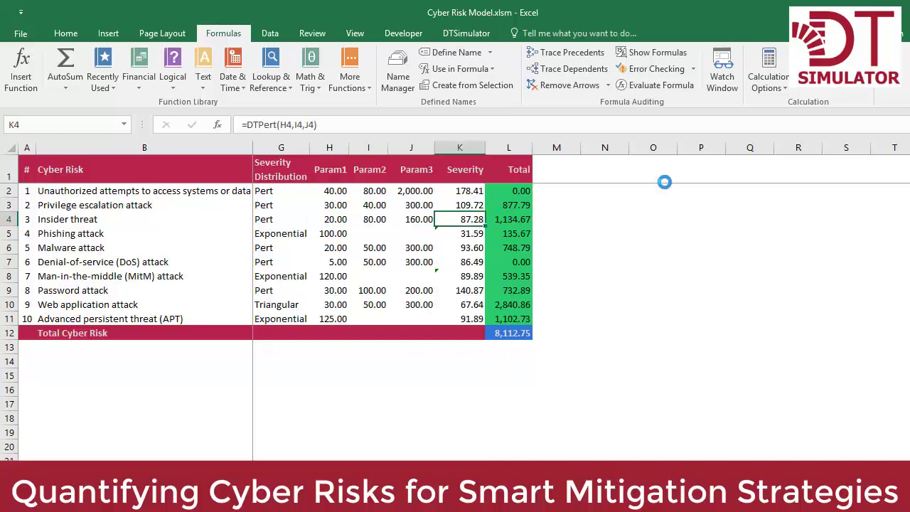
Inspect the Insider threat total formula =F4*K4 without changing it.
left_click(481, 39)
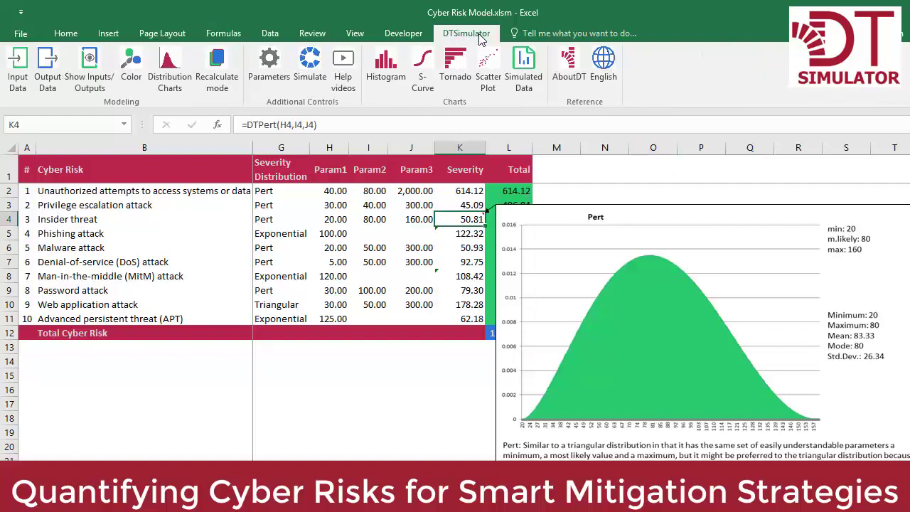
key("Right")
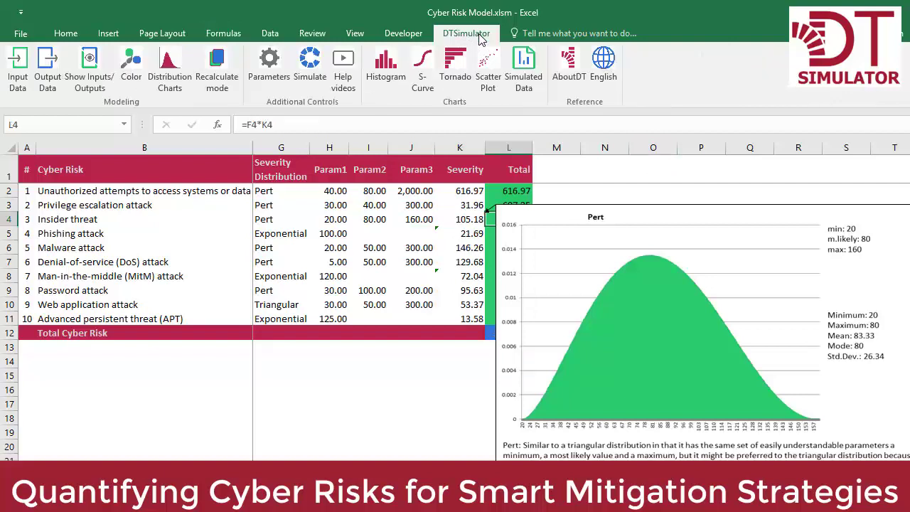
key("F2")
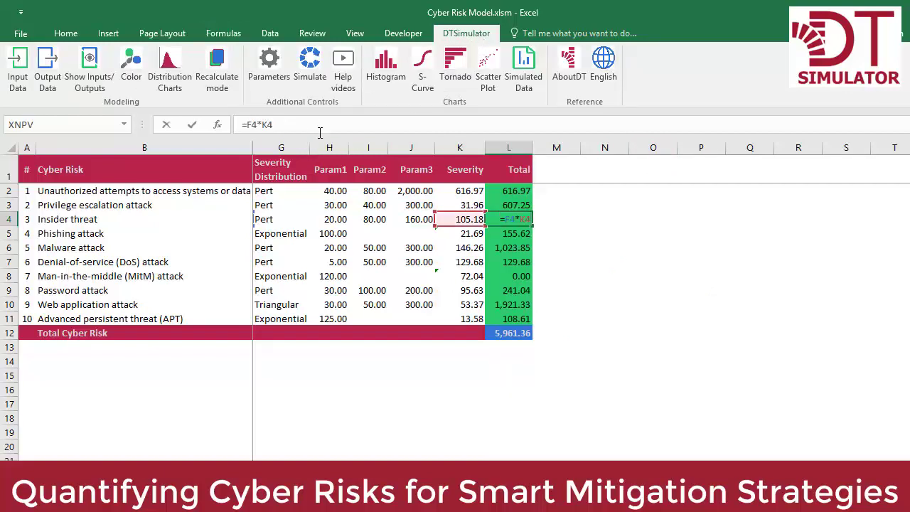
left_click_drag(273, 124, 242, 124)
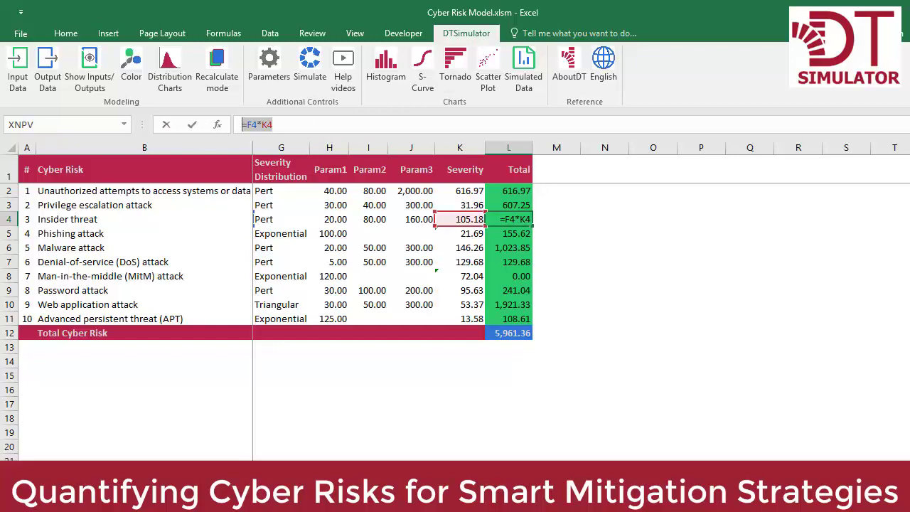
key("Escape")
Reveal the hidden frequency inputs and review the Frequency, Severity and Total columns.
left_click_drag(517, 191, 513, 319)
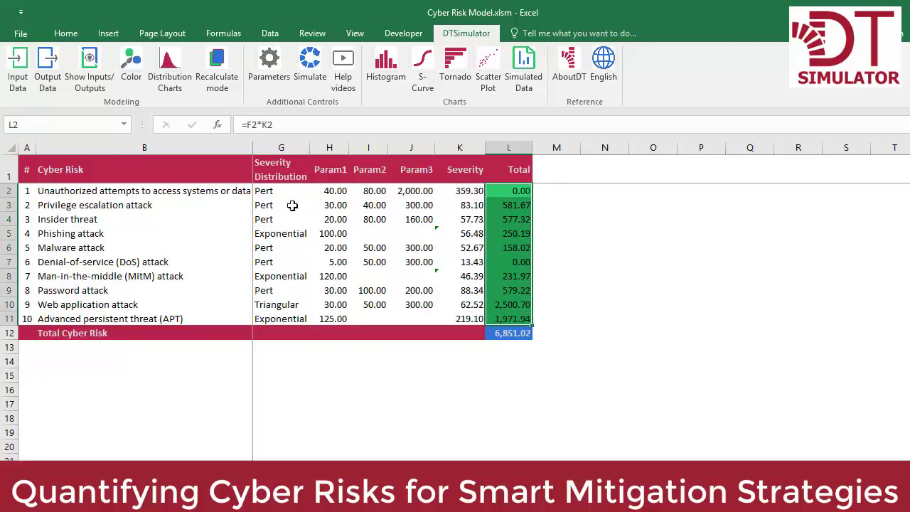
left_click(298, 315)
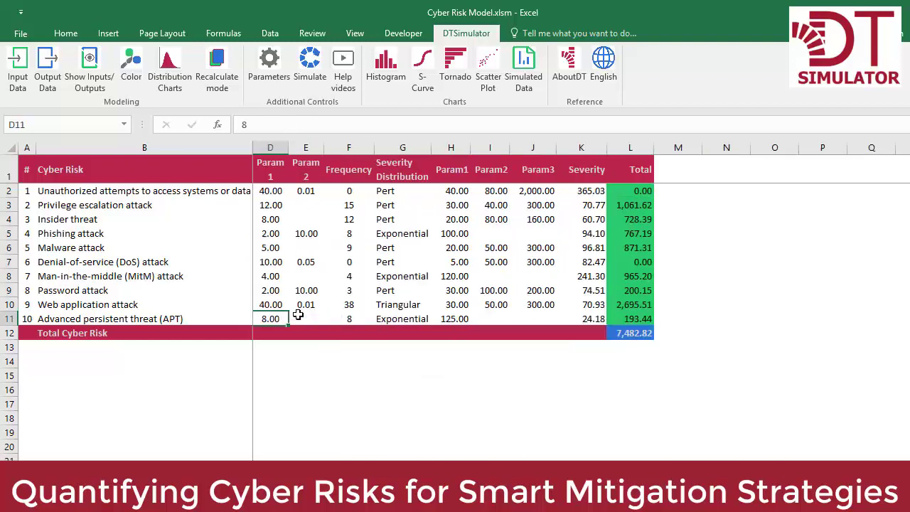
left_click(298, 315)
left_click(391, 146)
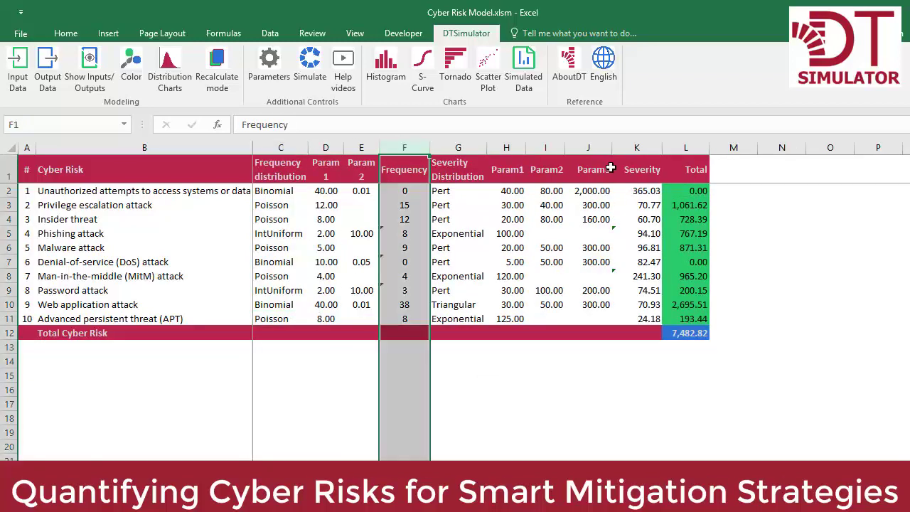
left_click(636, 147)
left_click(685, 147)
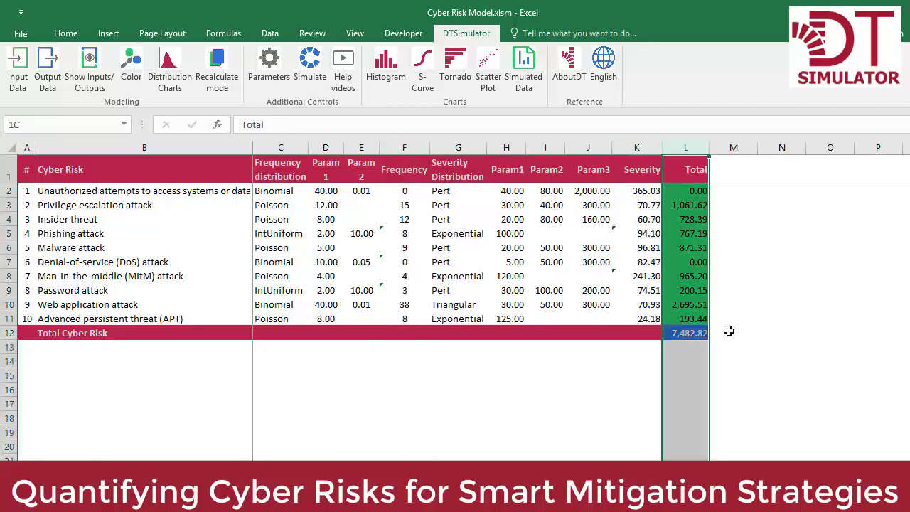
left_click(694, 333)
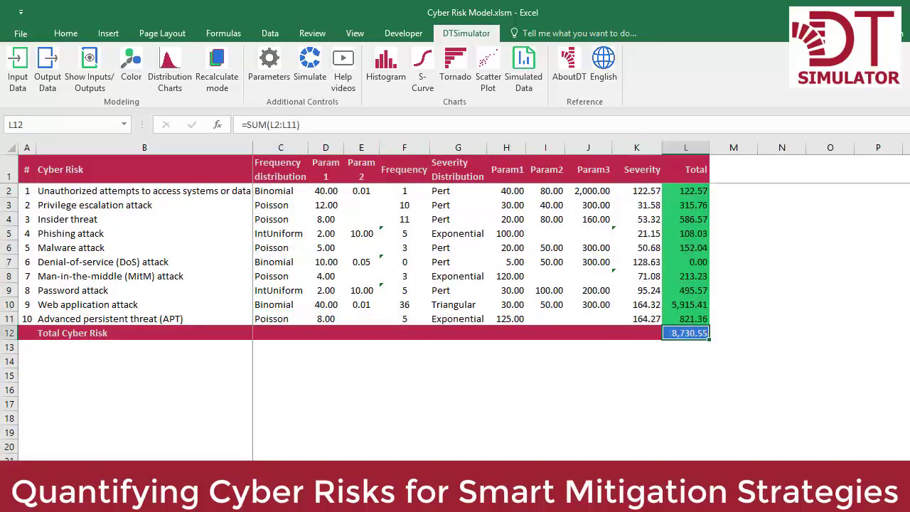
Highlight the simulated Frequency and Severity columns and the Total Cyber Risk sum =SUM(L2:L11).
left_click(217, 33)
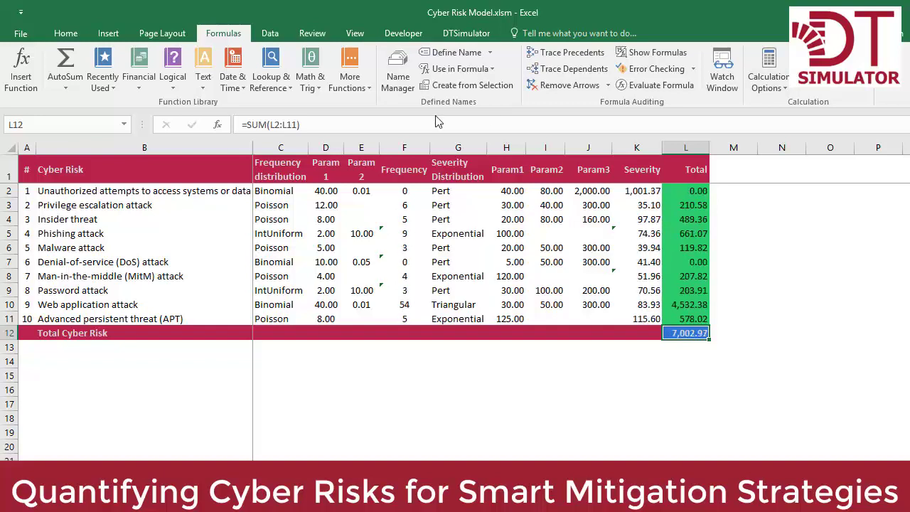
left_click(404, 147)
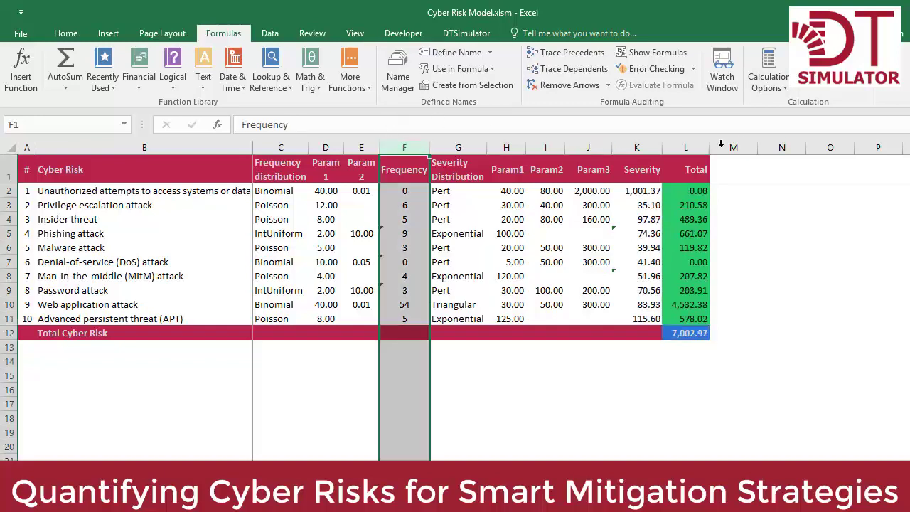
left_click(648, 145)
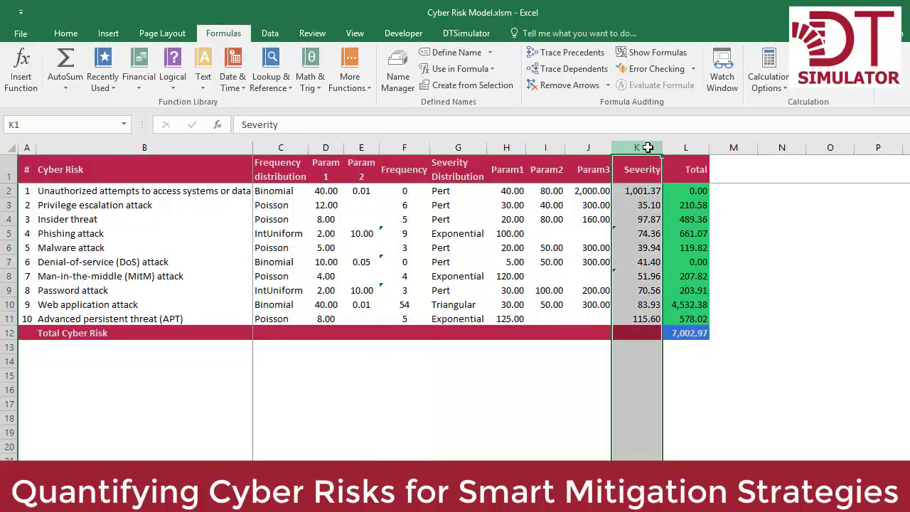
left_click(697, 342)
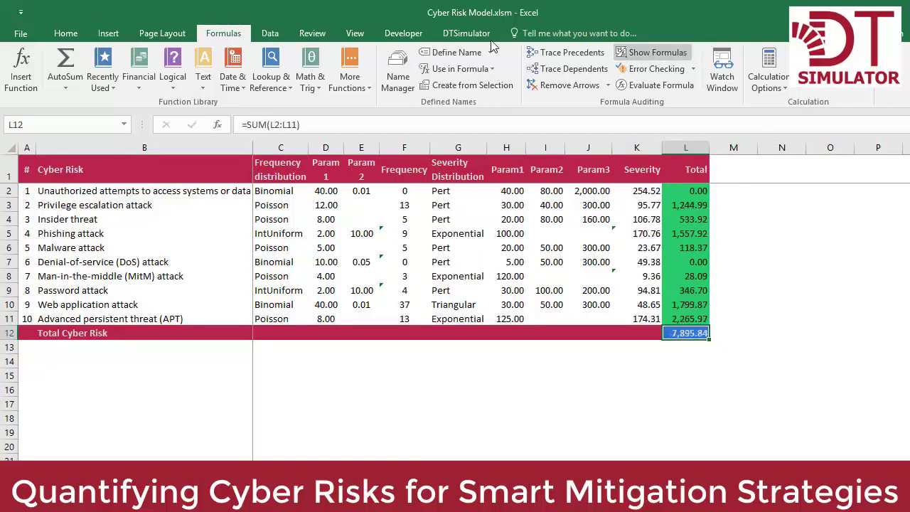
left_click(466, 34)
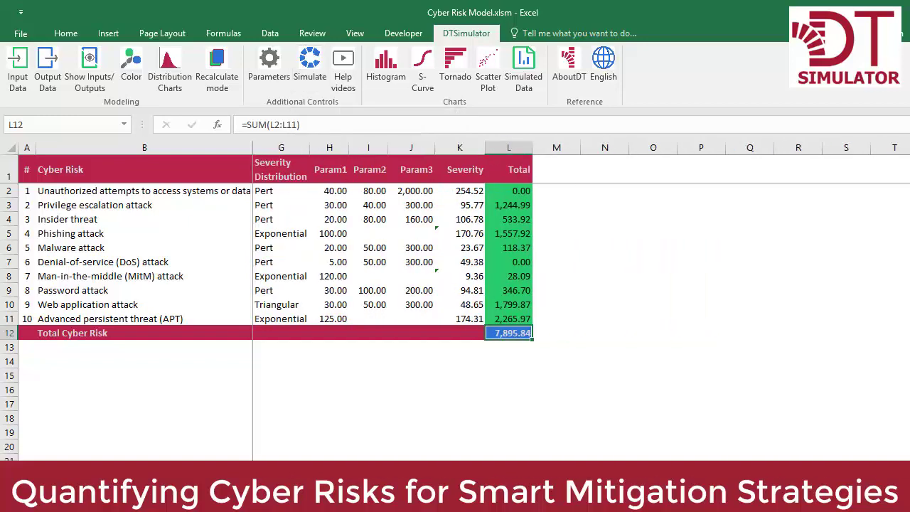
Chart the Total Cyber Risk histogram, then a tornado ranking Web application attack highest at 0.84.
left_click(385, 63)
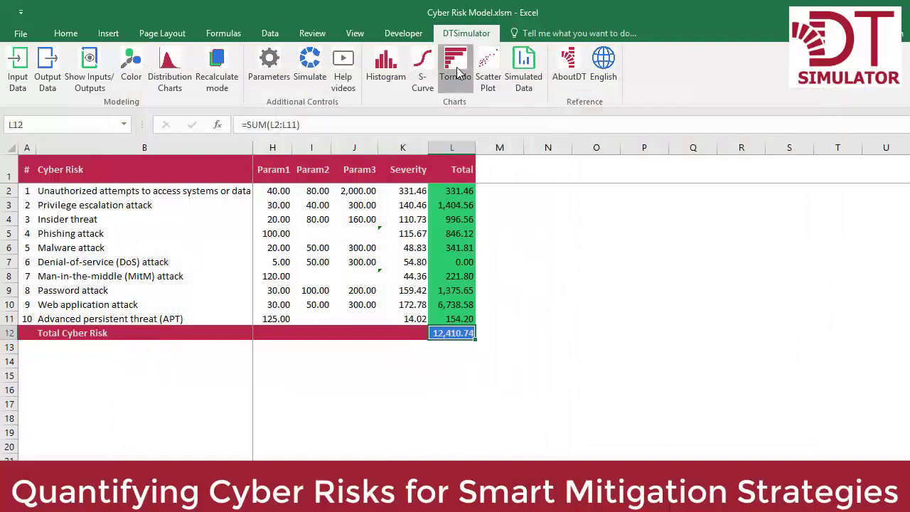
left_click(455, 65)
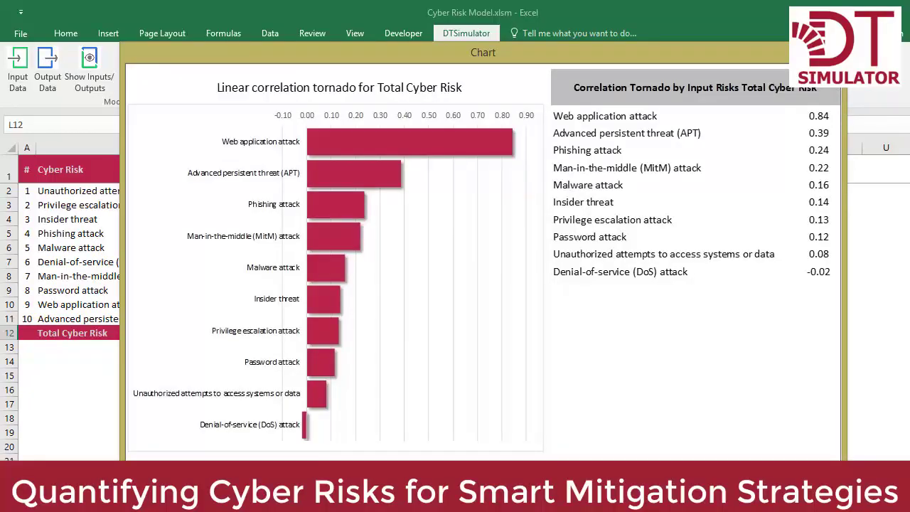
key("Escape")
left_click(280, 290)
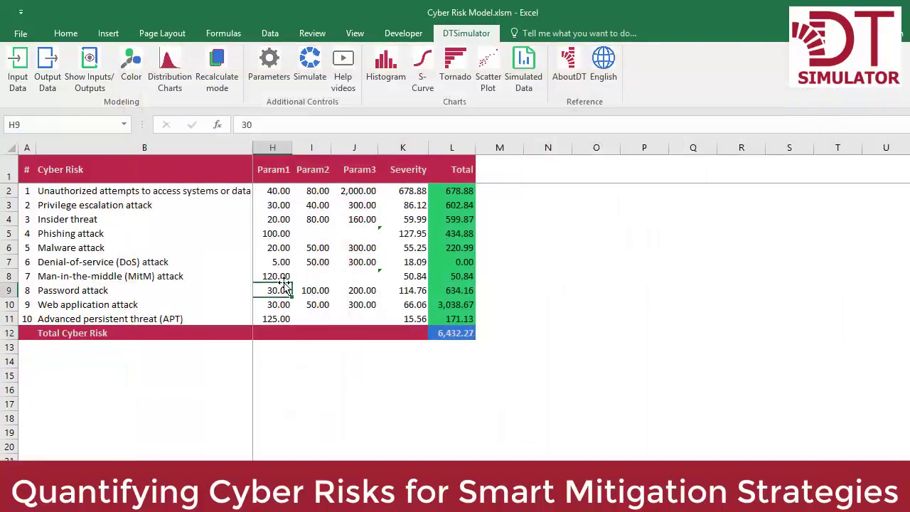
key("Left")
key("Down")
key("Right")
key("Right")
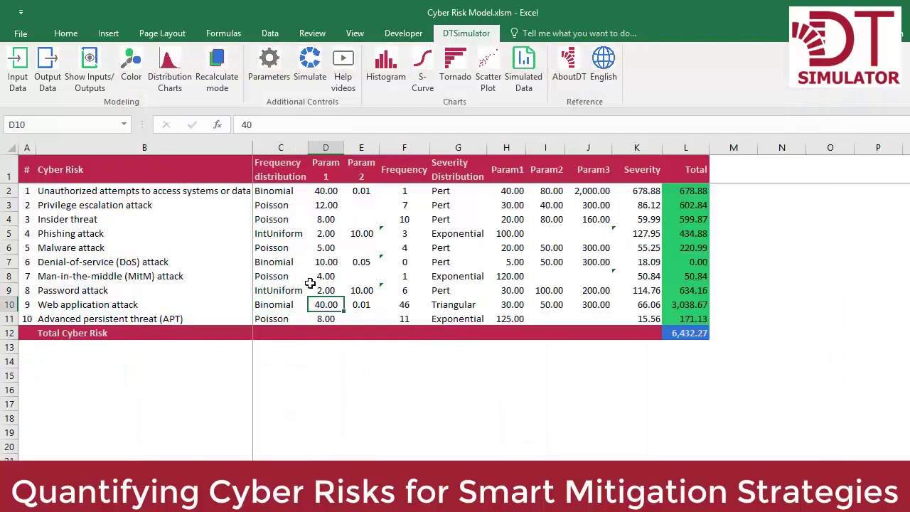
left_click(365, 305)
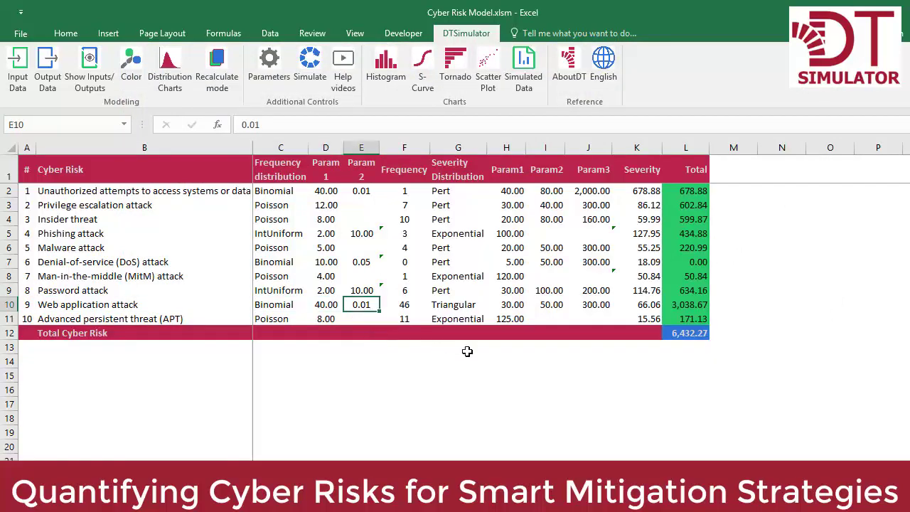
left_click(406, 304)
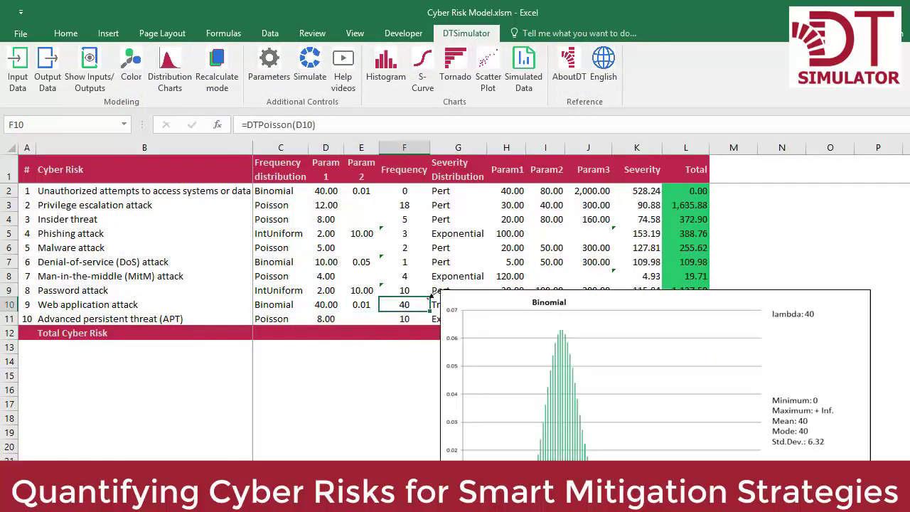
scroll(431, 299, "down", 3)
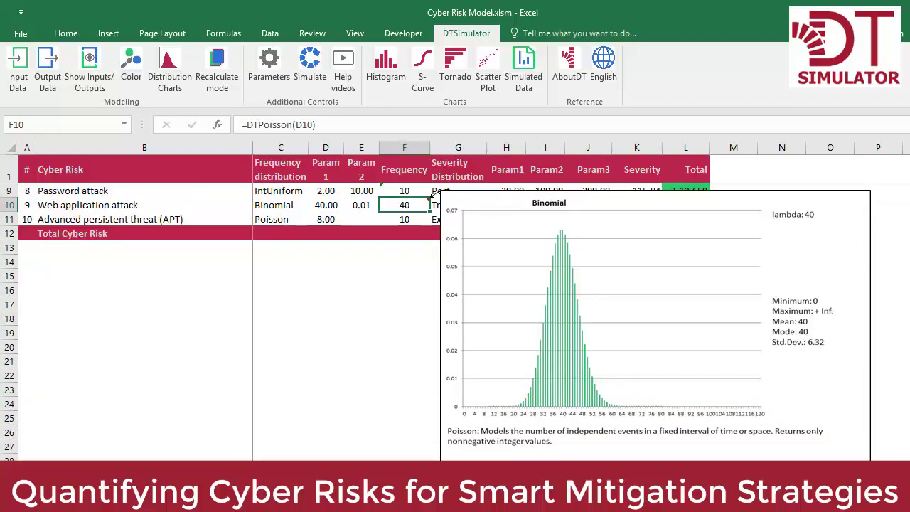
key("Right")
key("Right")
key("Right")
key("Right")
key("Right")
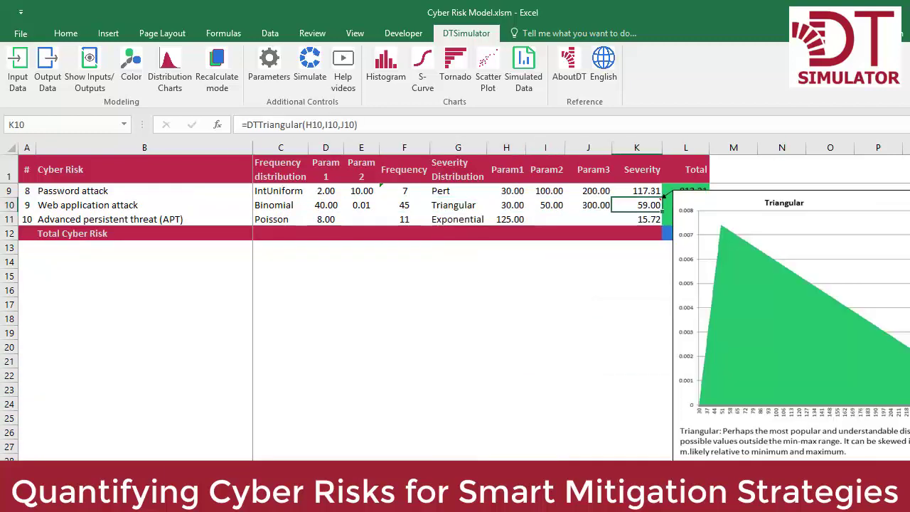
scroll(663, 193, "right", 4)
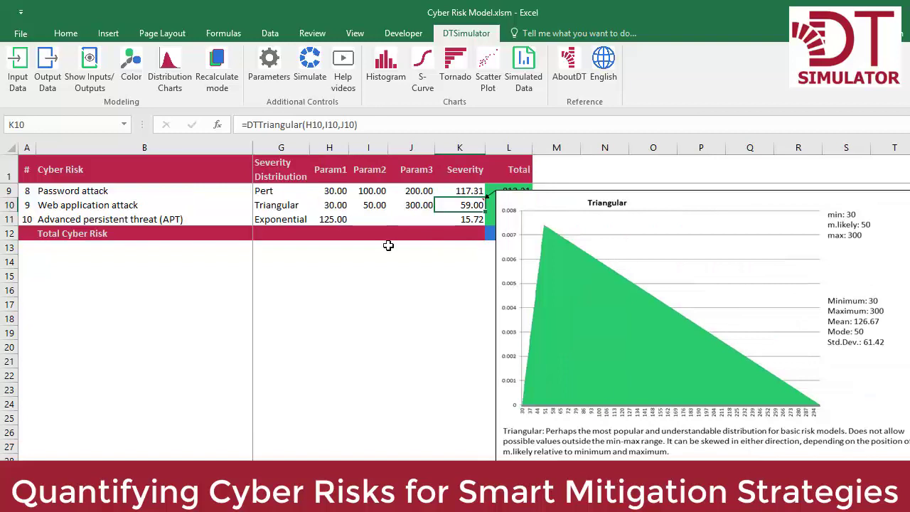
key("Left")
key("Left")
key("Left")
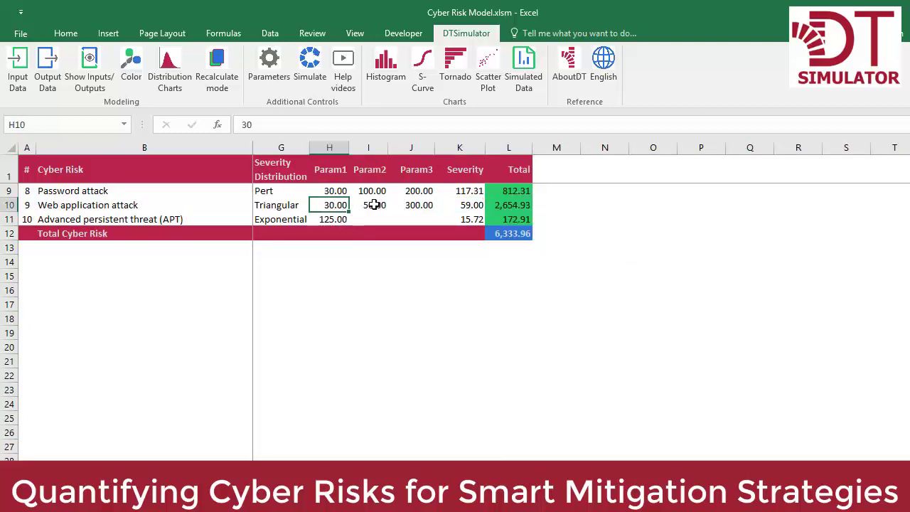
key("Right")
key("Right")
key("Right")
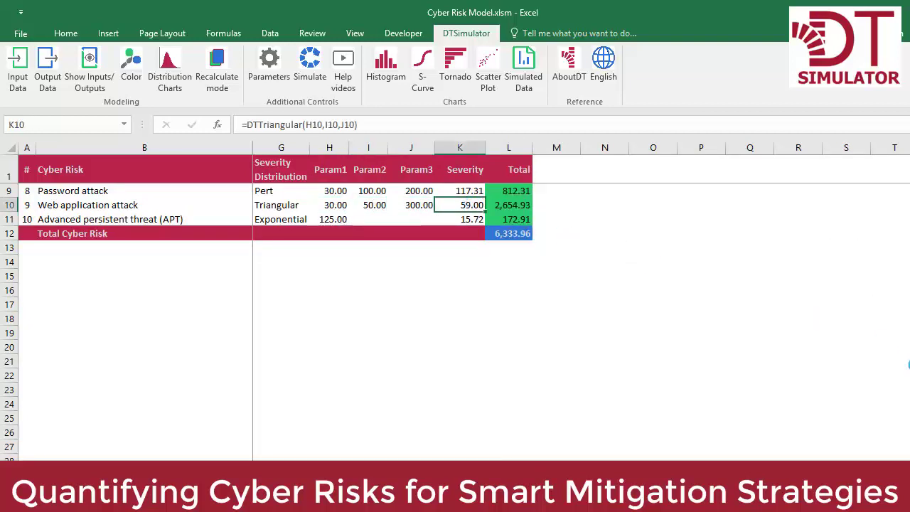
left_click(467, 220)
key("Right")
key("Down")
left_click(455, 68)
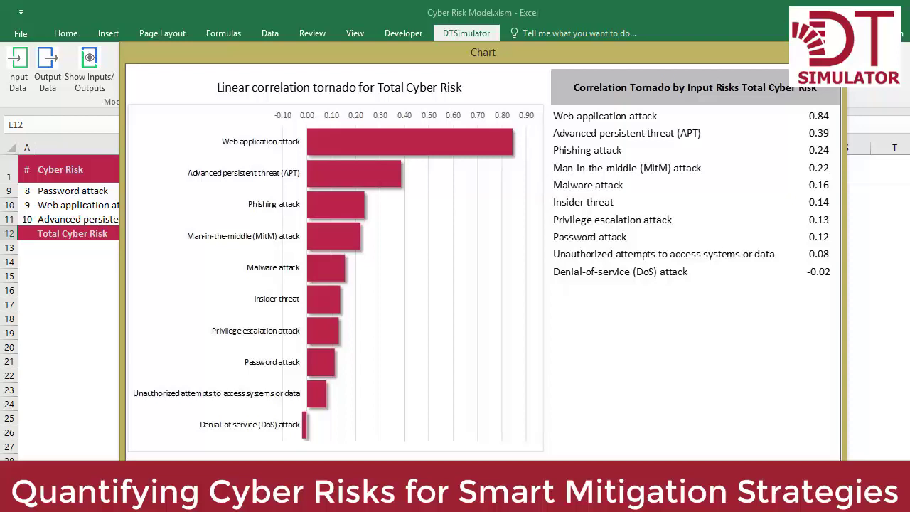
Generate a scatter plot with Total Cyber Risk as the output.
key("Escape")
left_click(510, 206)
left_click(487, 65)
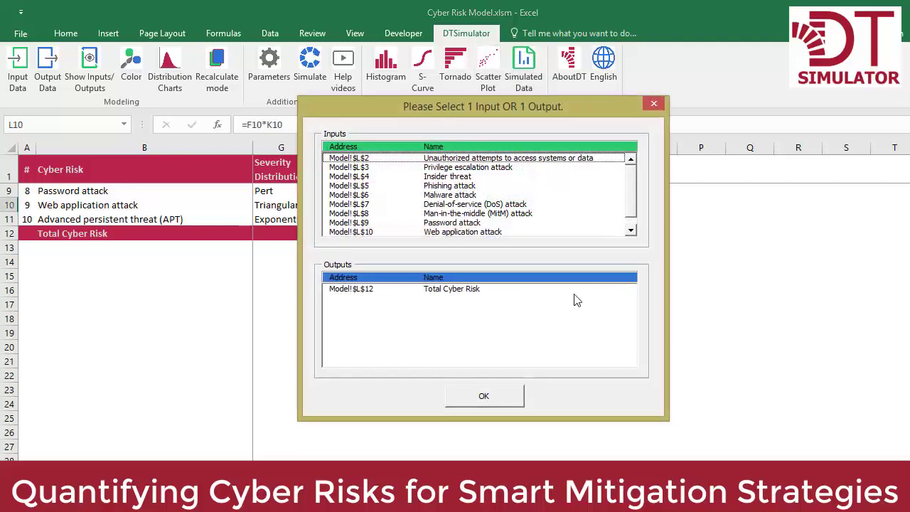
left_click(465, 291)
left_click(483, 396)
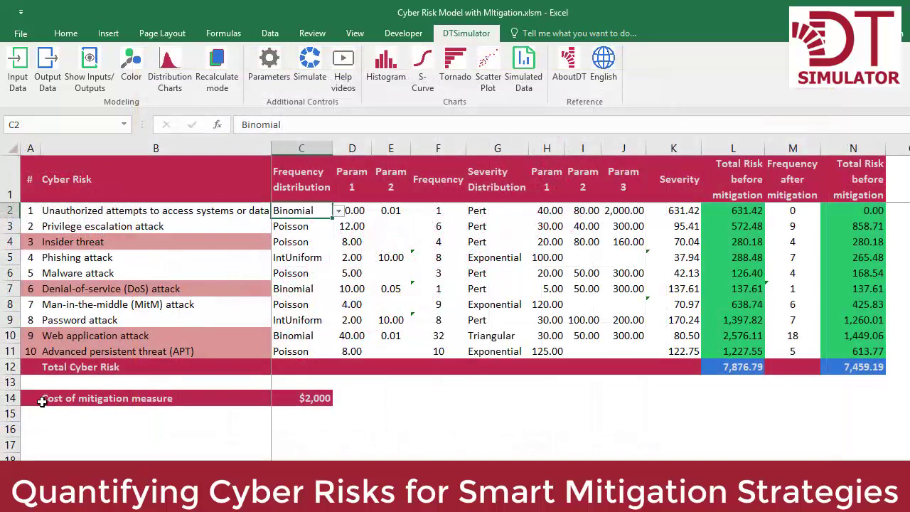
left_click_drag(42, 402, 311, 396)
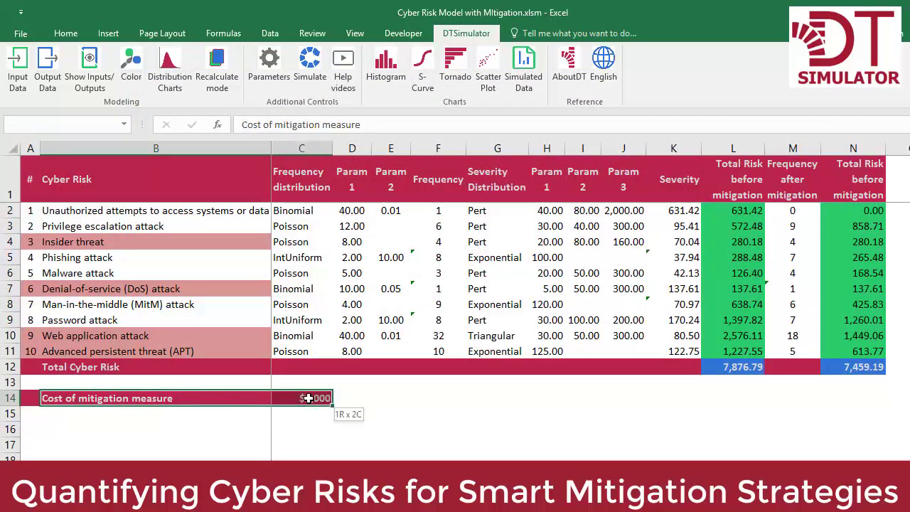
left_click(441, 406)
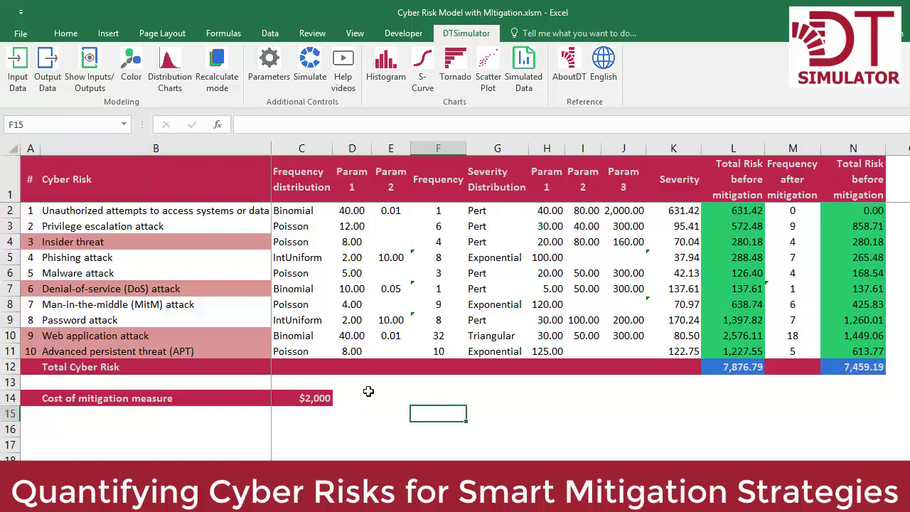
left_click(9, 242)
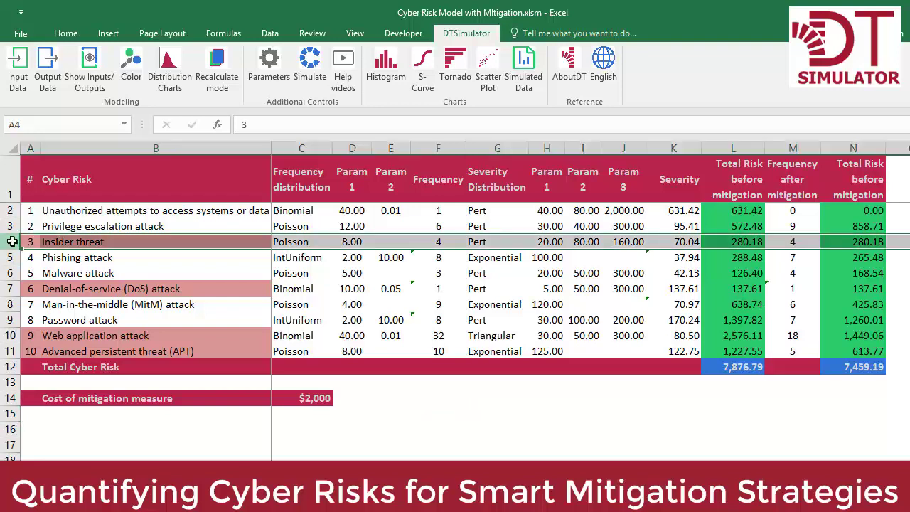
left_click(6, 288)
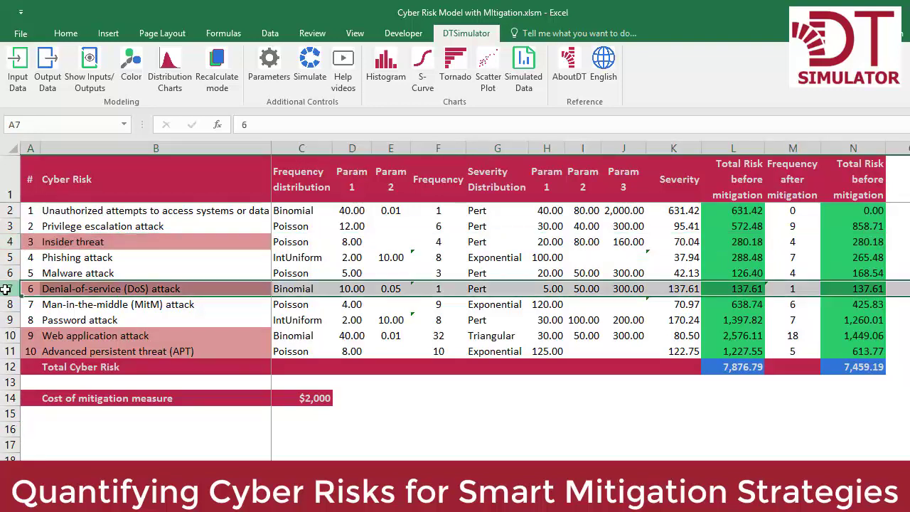
left_click(11, 335)
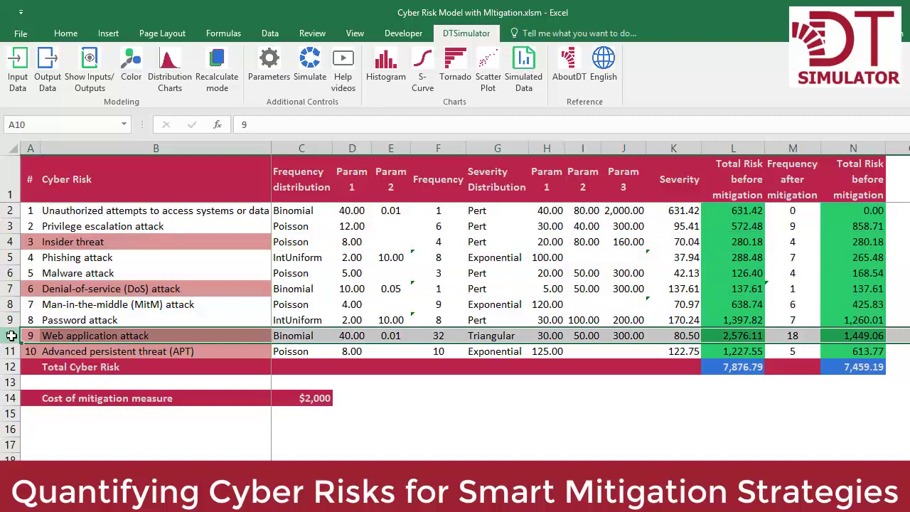
left_click(10, 351)
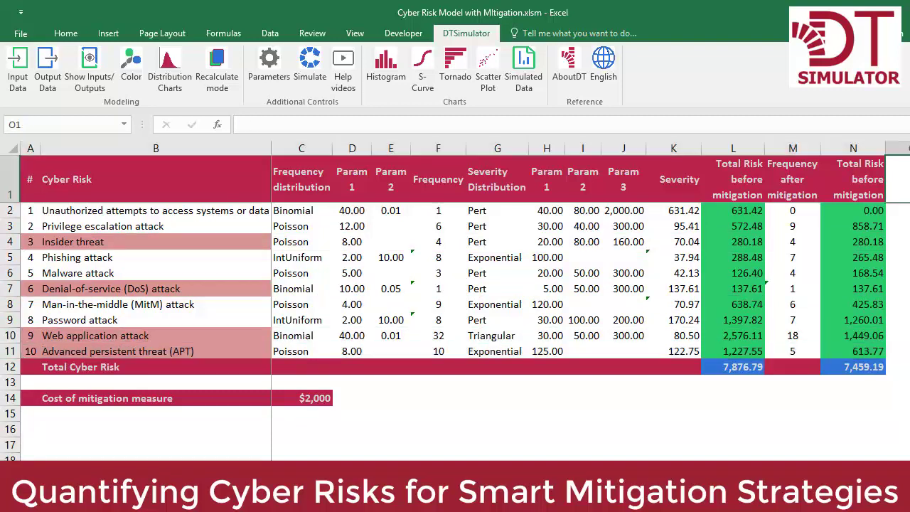
left_click(795, 147)
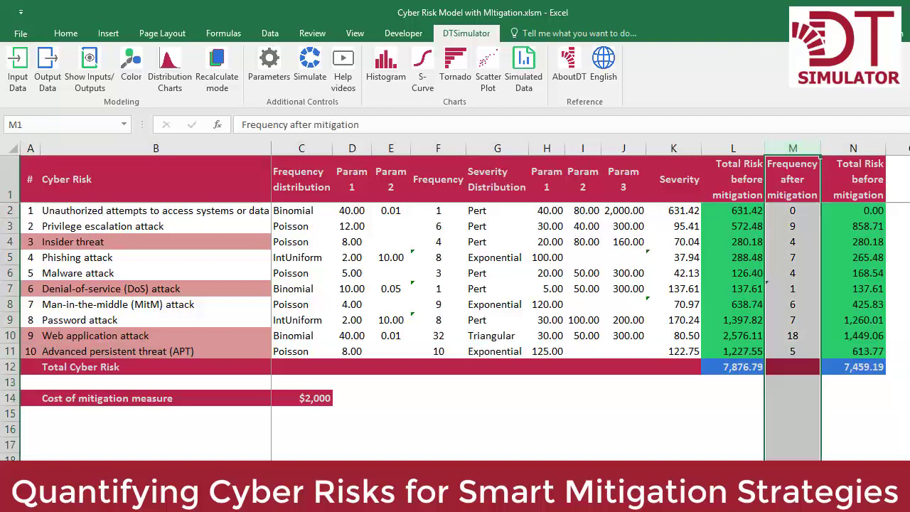
left_click(897, 178)
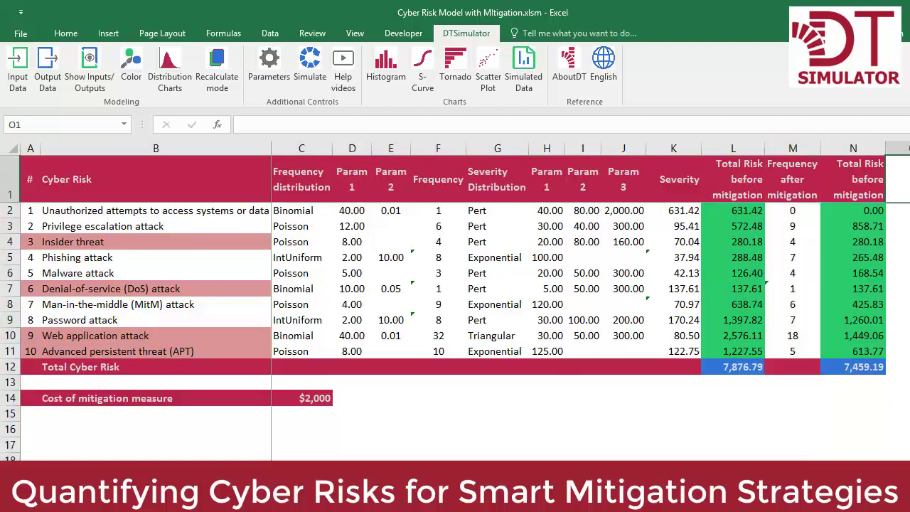
scroll(578, 284, "right", 3)
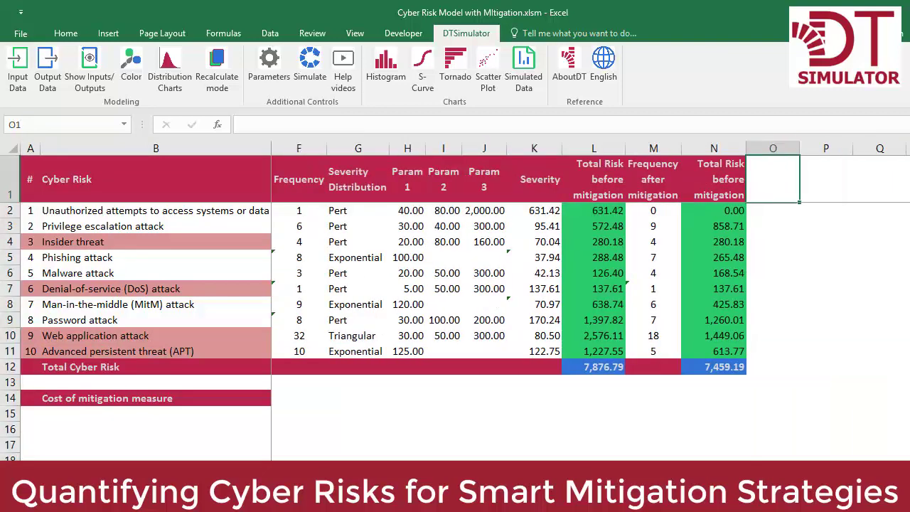
left_click(541, 338)
left_click(535, 320)
left_click(736, 232)
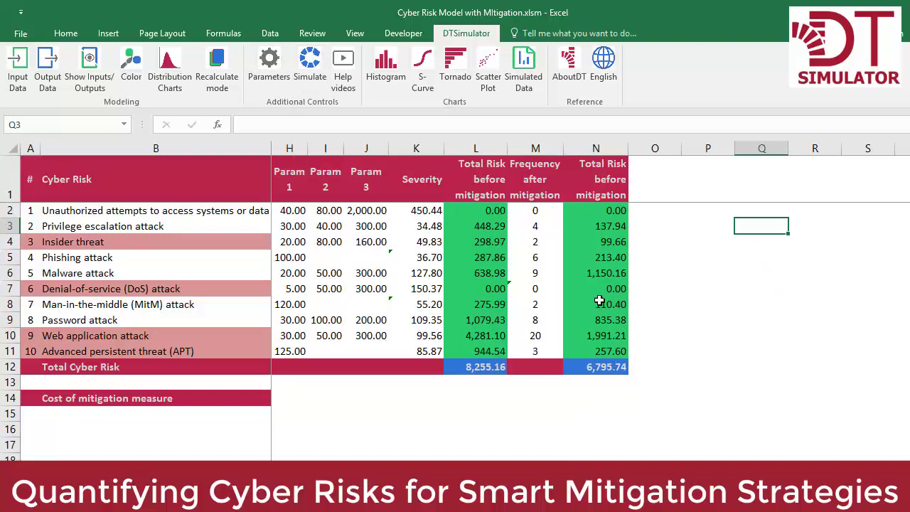
Highlight the +C14 mitigation cost term in the after-mitigation total formula in N12.
left_click(604, 367)
left_click(310, 64)
left_click_drag(305, 125, 421, 124)
Chart a histogram, then an S-curve comparing Total Cyber Risk before and after mitigation.
left_click(386, 78)
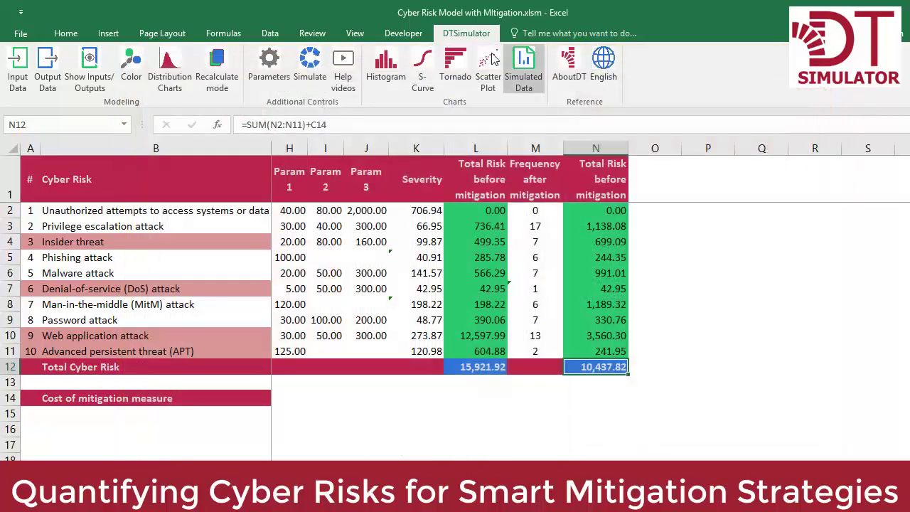
left_click(423, 64)
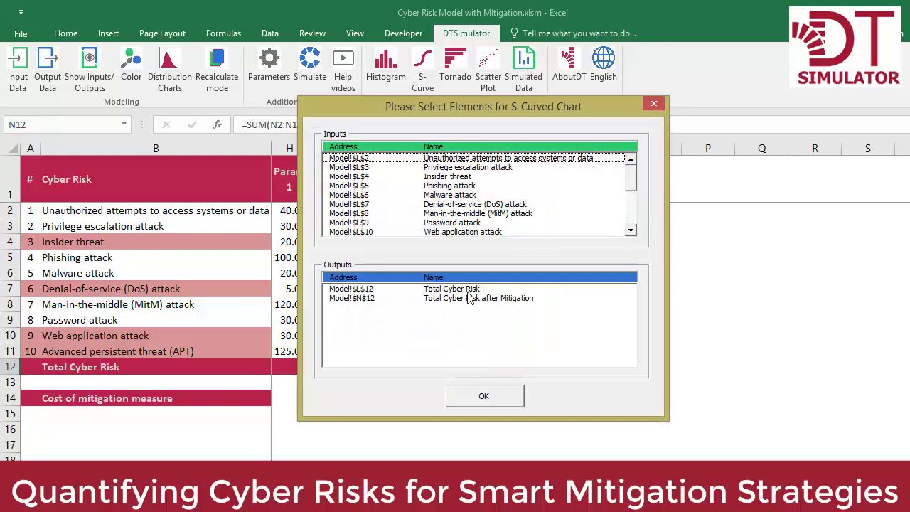
left_click(467, 292)
left_click(473, 299)
left_click(499, 403)
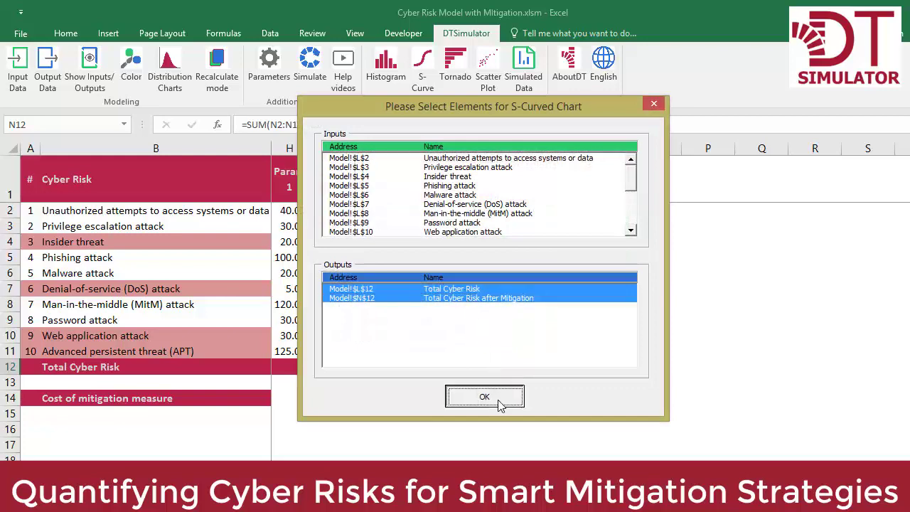